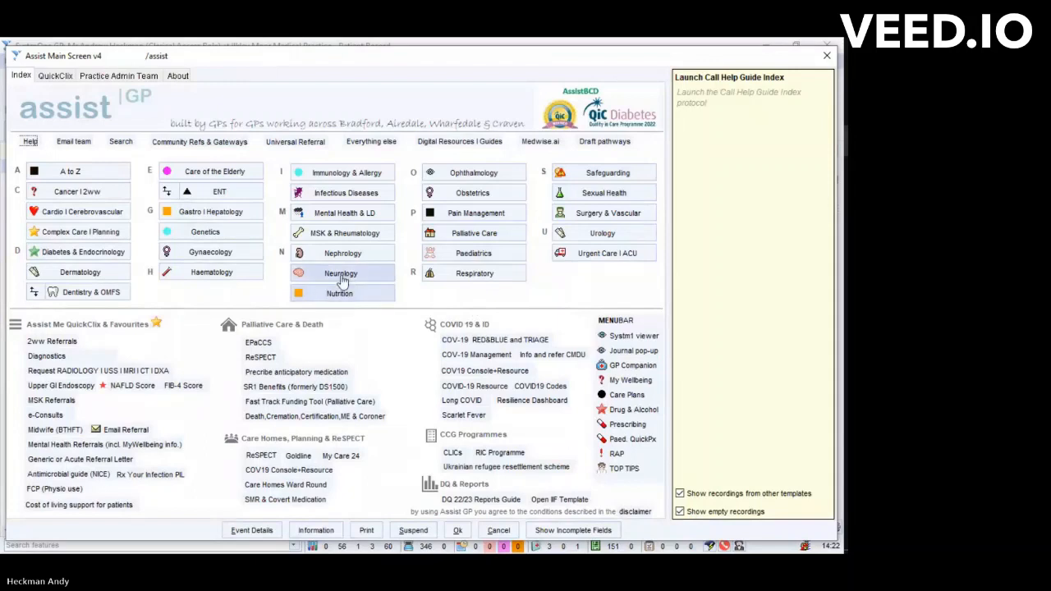
- Open the Headache Pathway from the Neurology pathways and look through the patient's journal
click(341, 274)
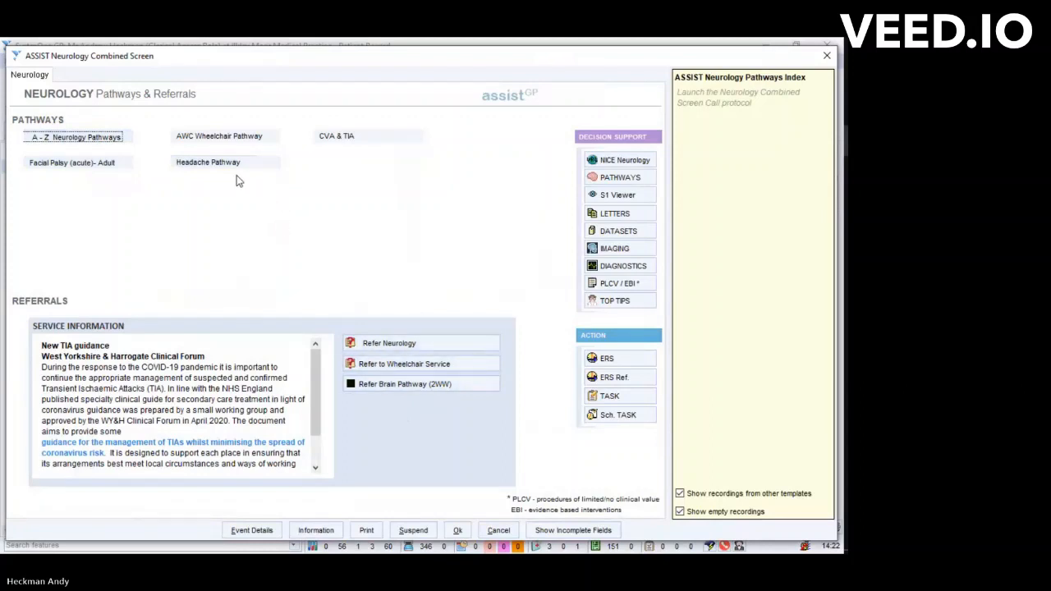
click(195, 164)
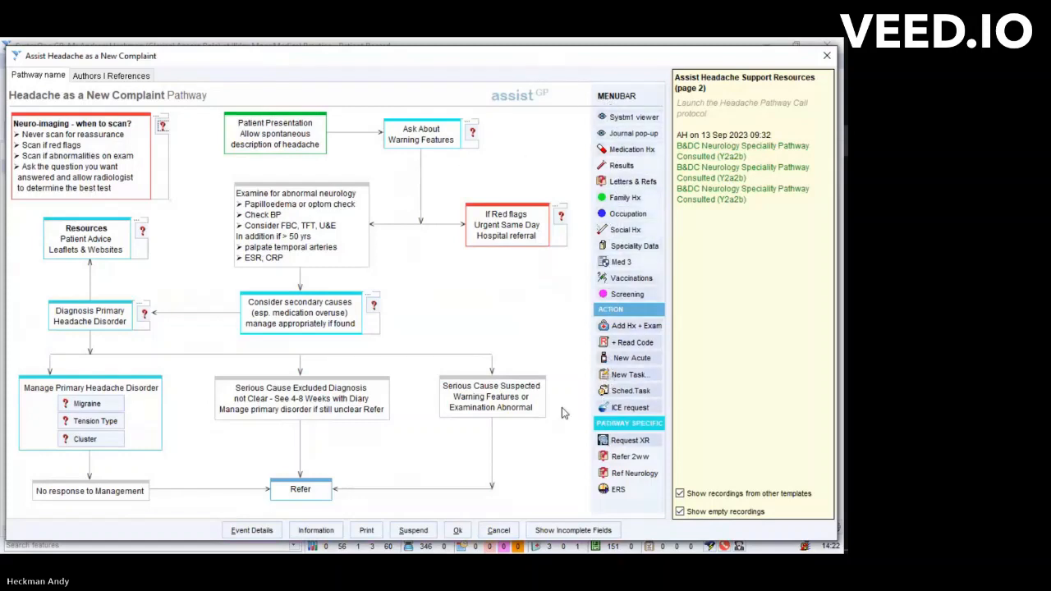
click(612, 134)
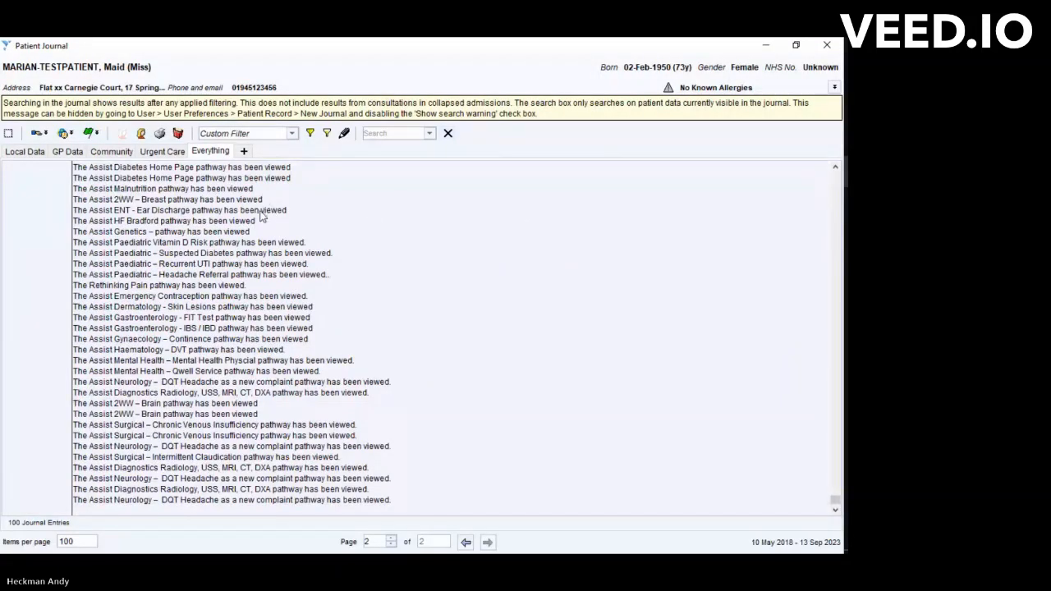
scroll(271, 206, up, 10)
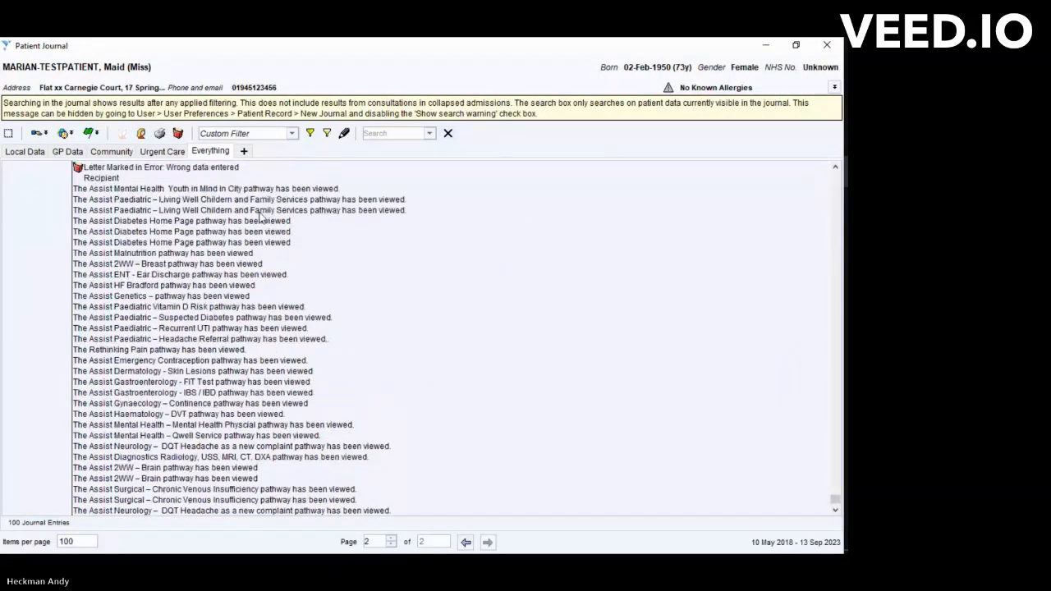
click(826, 44)
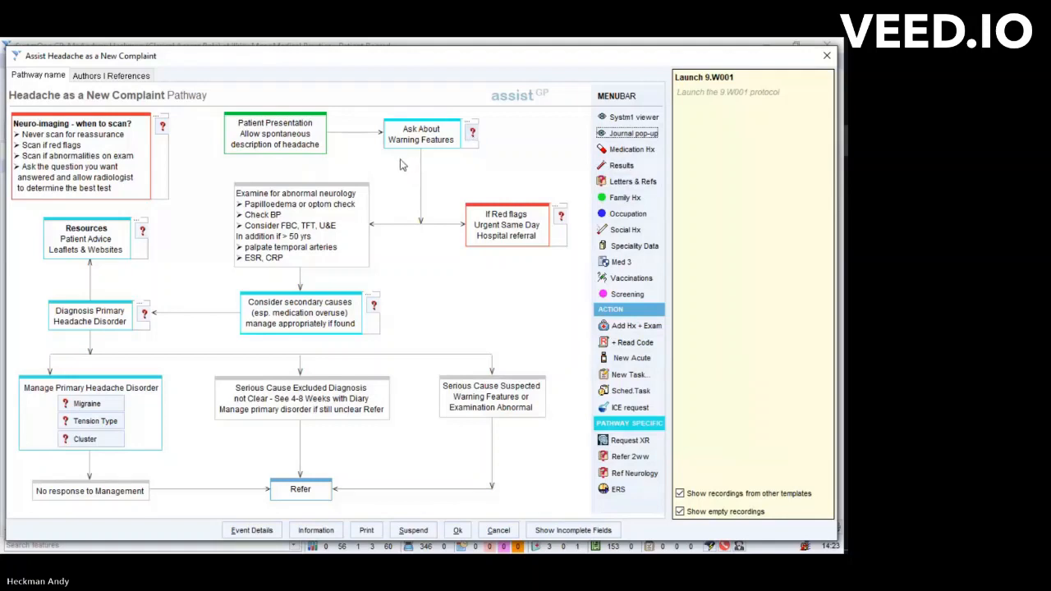
- Review the headache warning features and the migraine management guidance, including the patient's clinical record
click(472, 133)
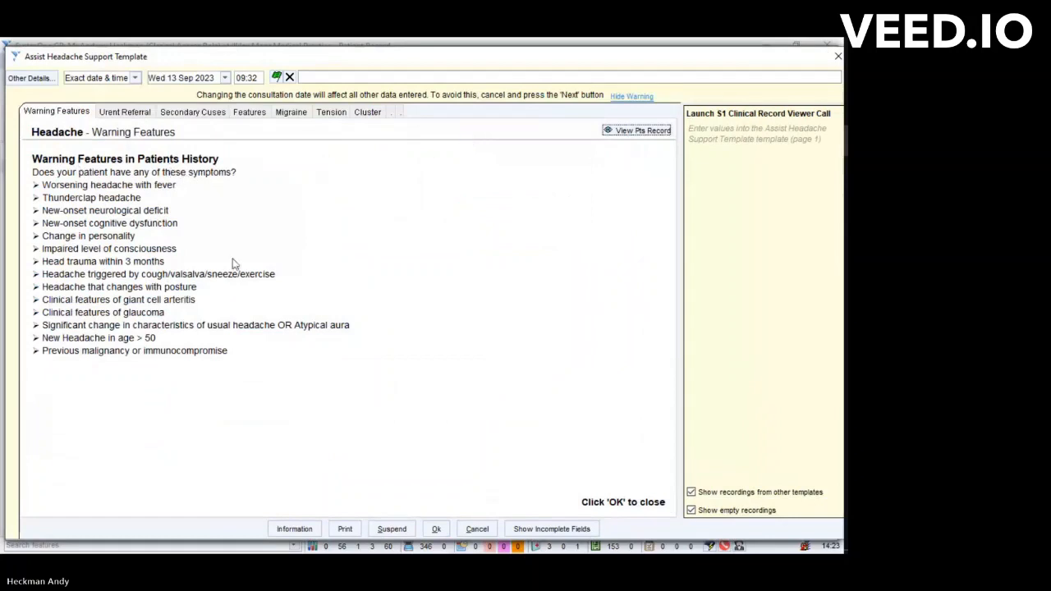
click(477, 529)
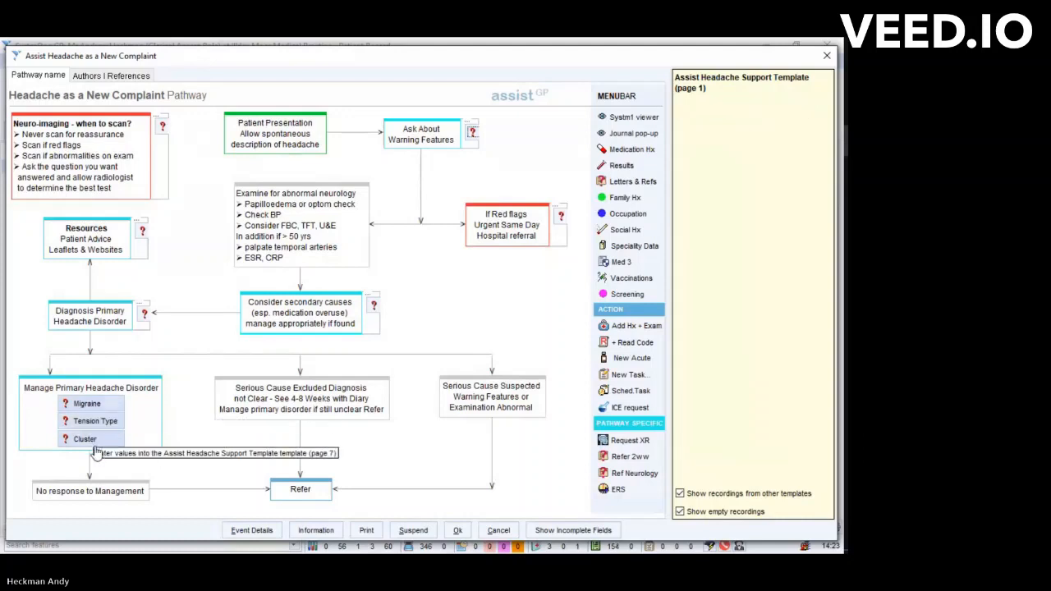
click(87, 408)
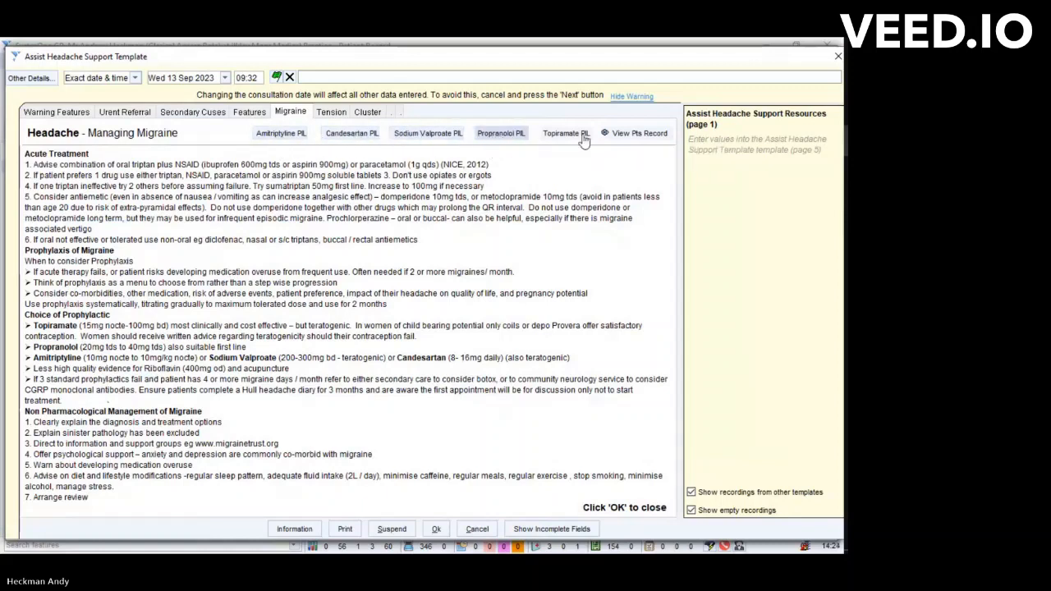
click(634, 135)
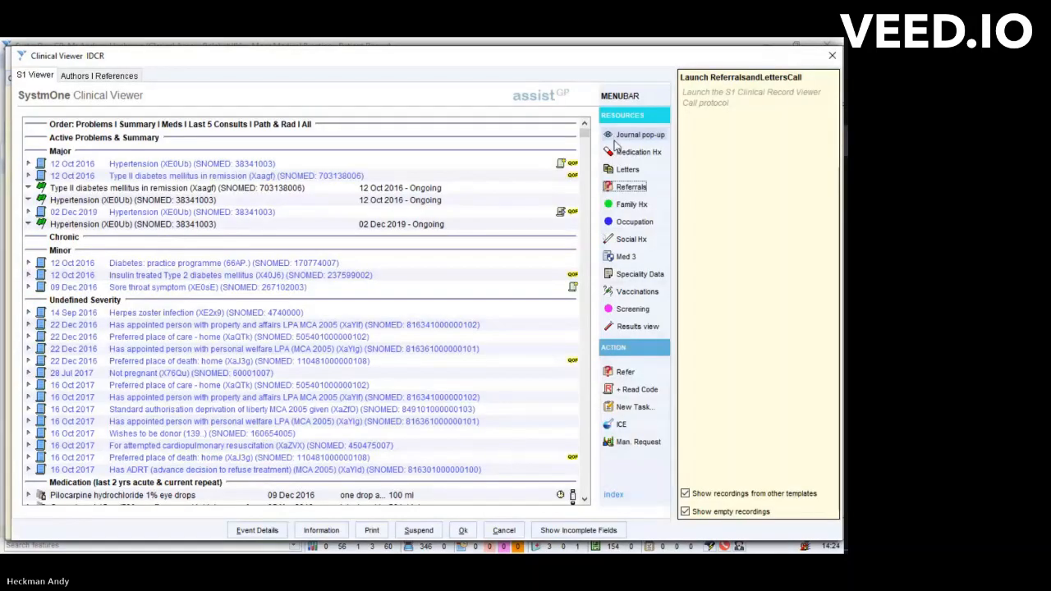
click(505, 531)
- View the amitriptyline patient leaflet PDF from the migraine guidance's patient resources
click(287, 135)
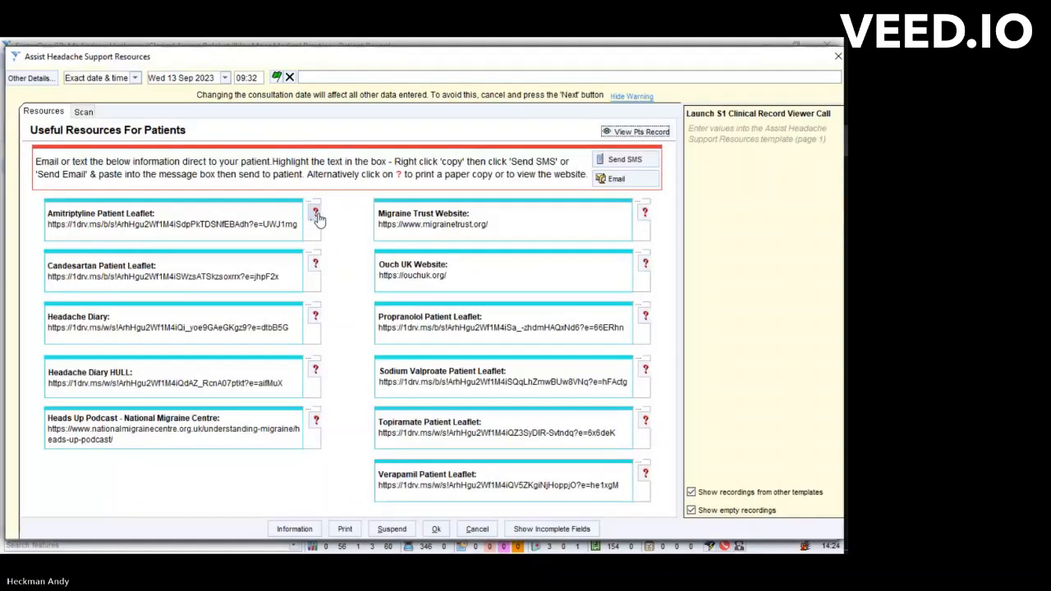
click(316, 214)
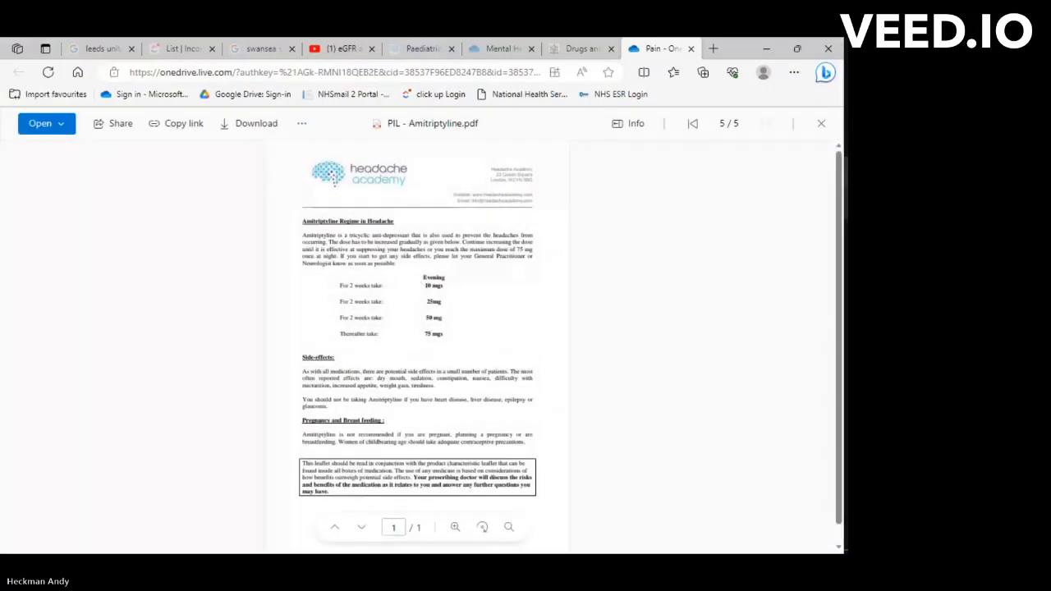
key(alt+Tab)
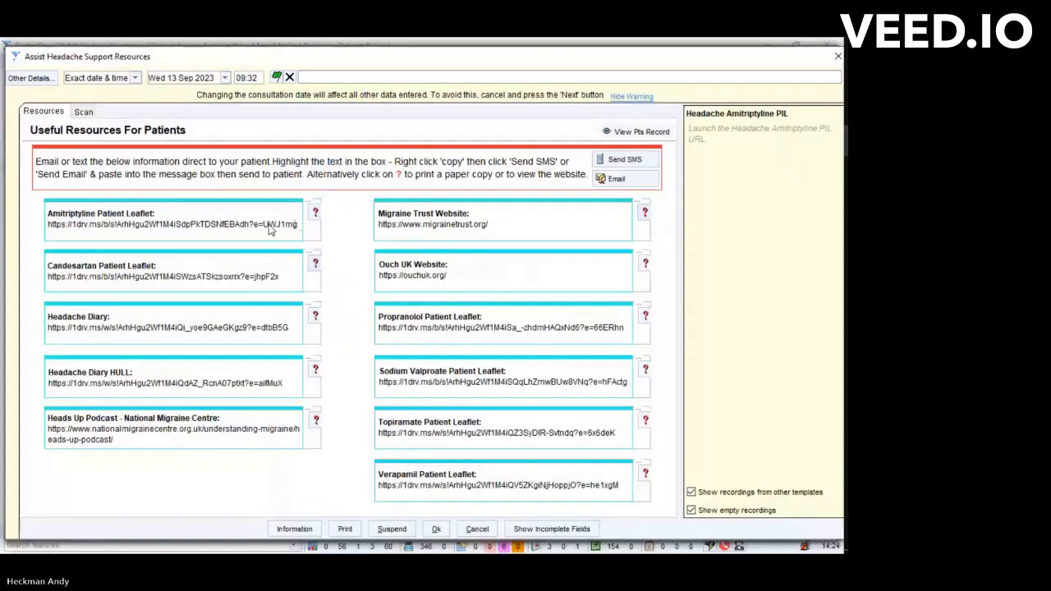
- Copy the amitriptyline leaflet title and link into an ad-hoc SMS to the patient, send it, and return to the headache pathway
drag(271, 230, 51, 224)
right_click(66, 220)
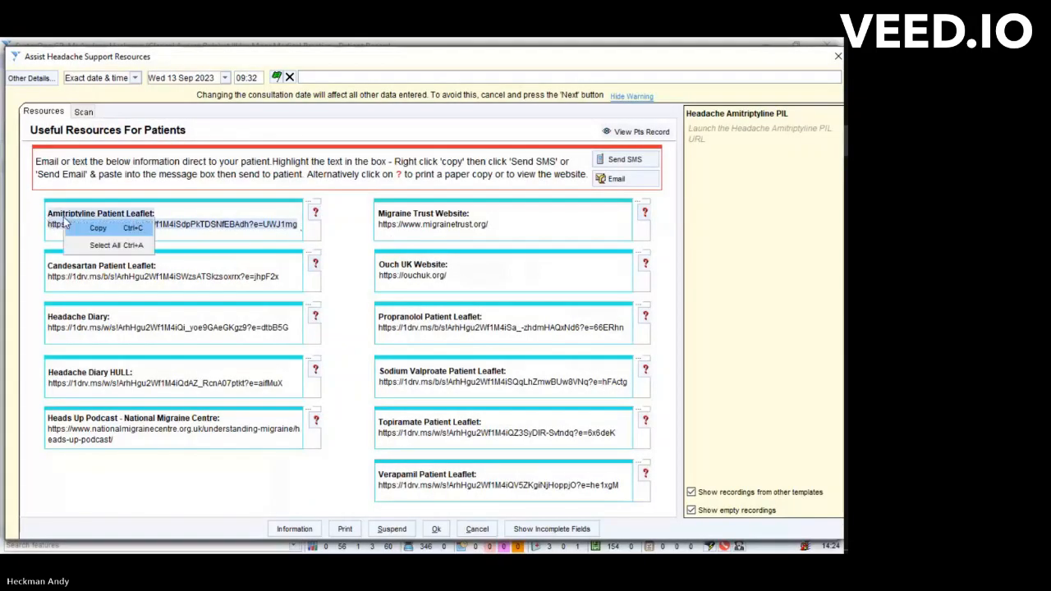
click(79, 229)
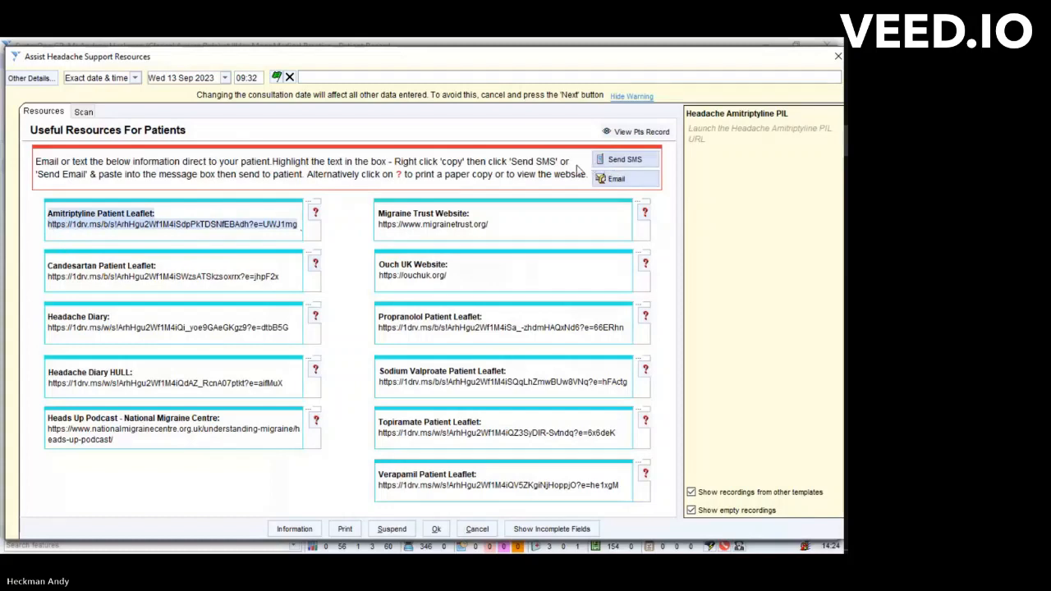
click(612, 161)
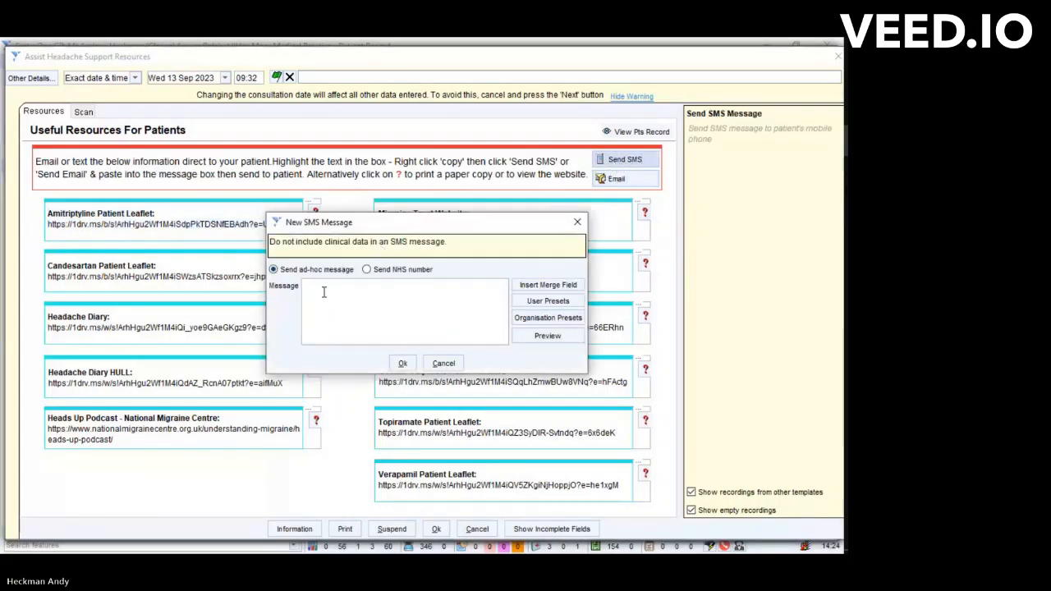
key(ctrl+v)
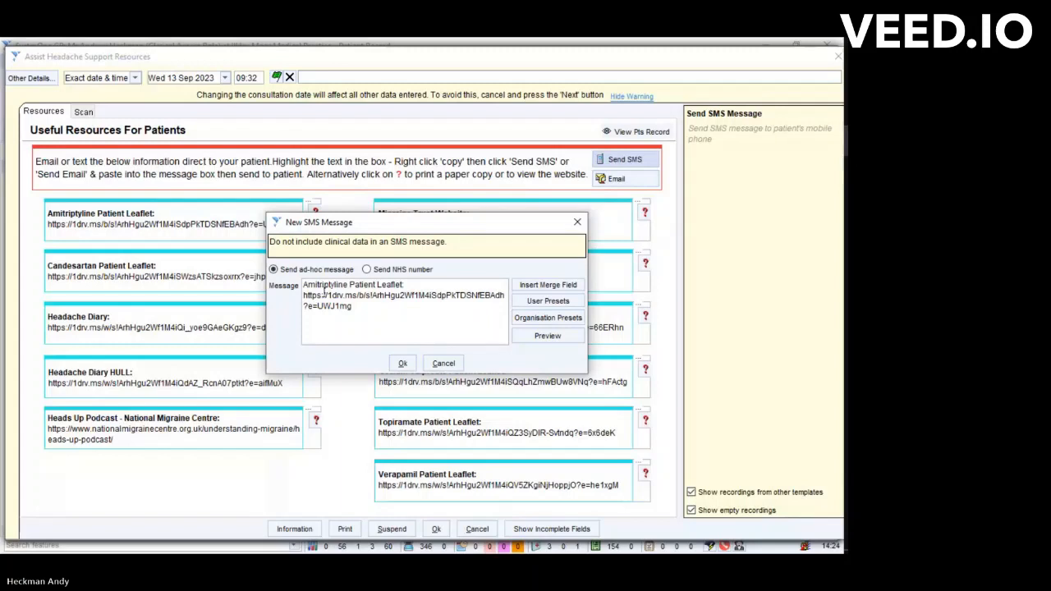
click(402, 363)
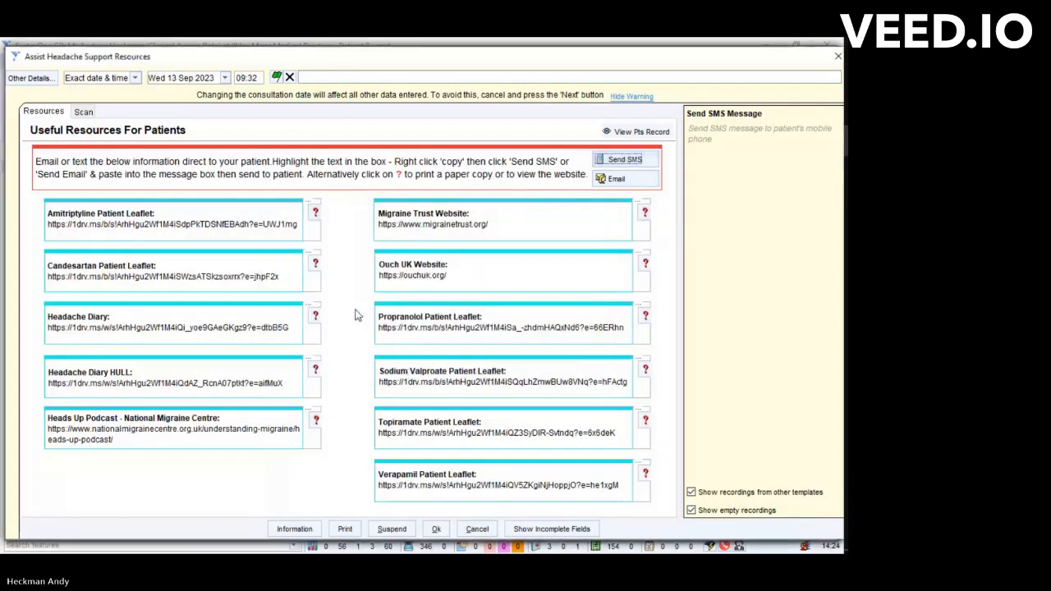
click(436, 529)
click(477, 529)
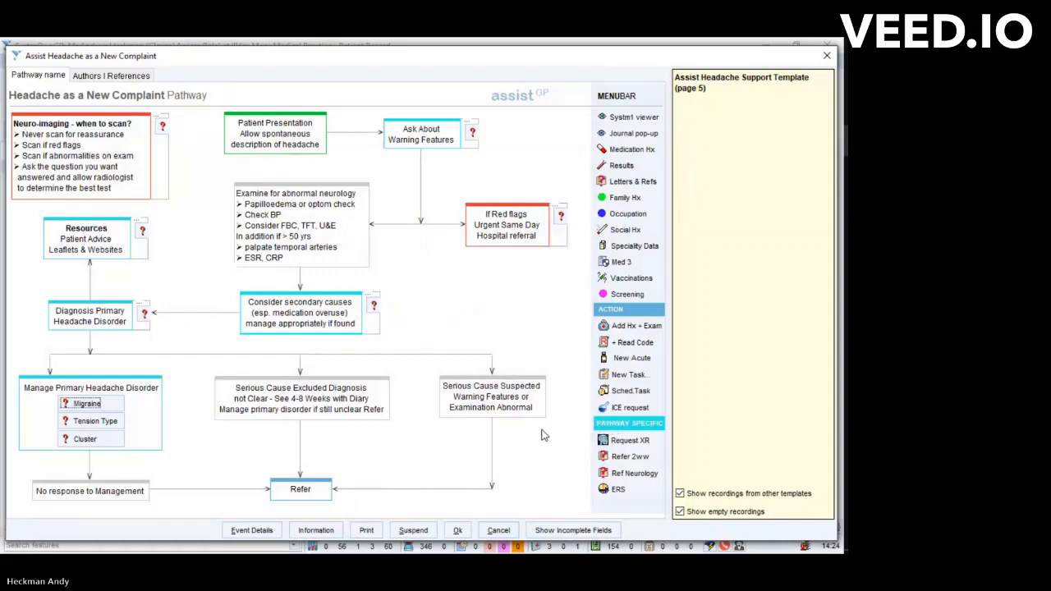
- Look at the imaging request's provider choices and the BTHFT two-week-wait brain referral form, leaving both without submitting
click(634, 444)
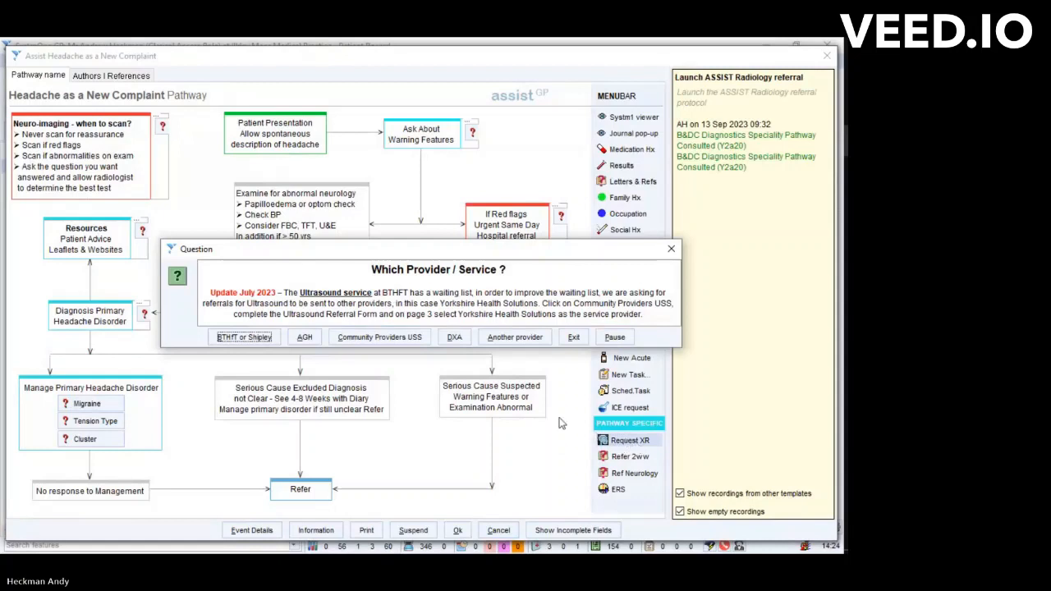
click(571, 338)
click(624, 457)
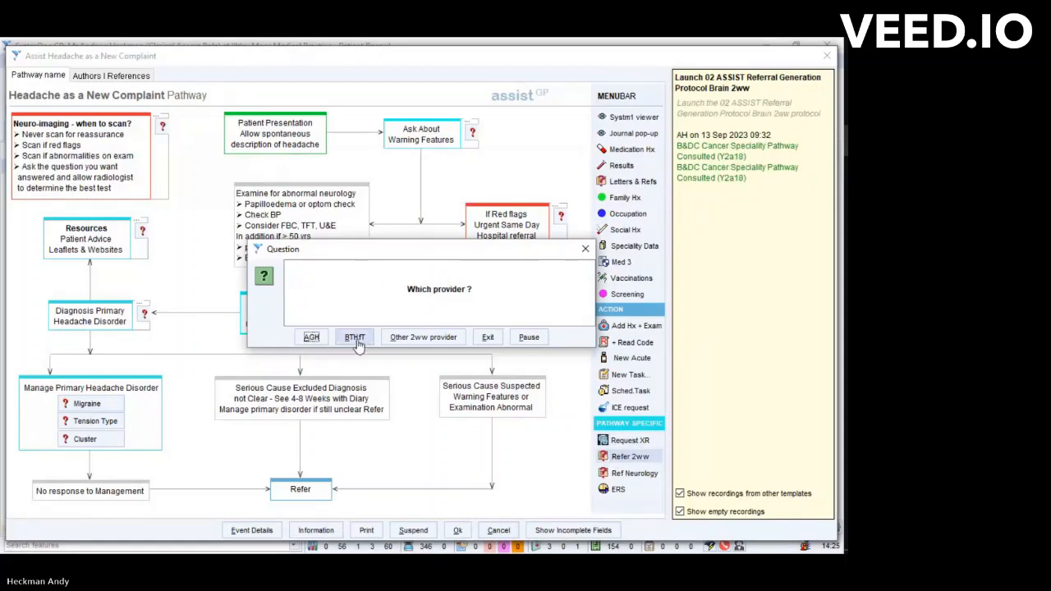
click(356, 341)
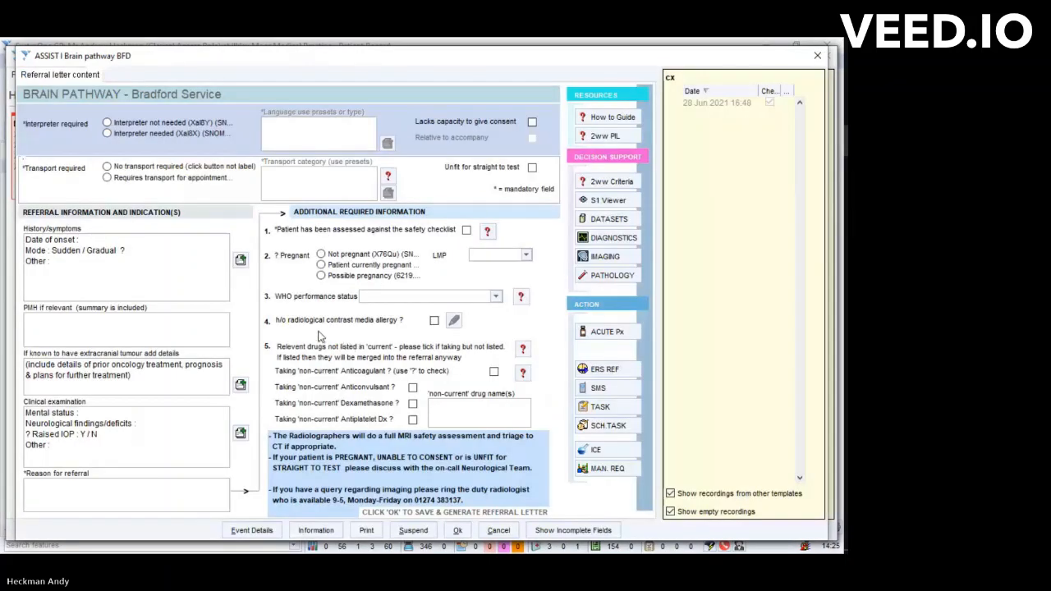
click(498, 531)
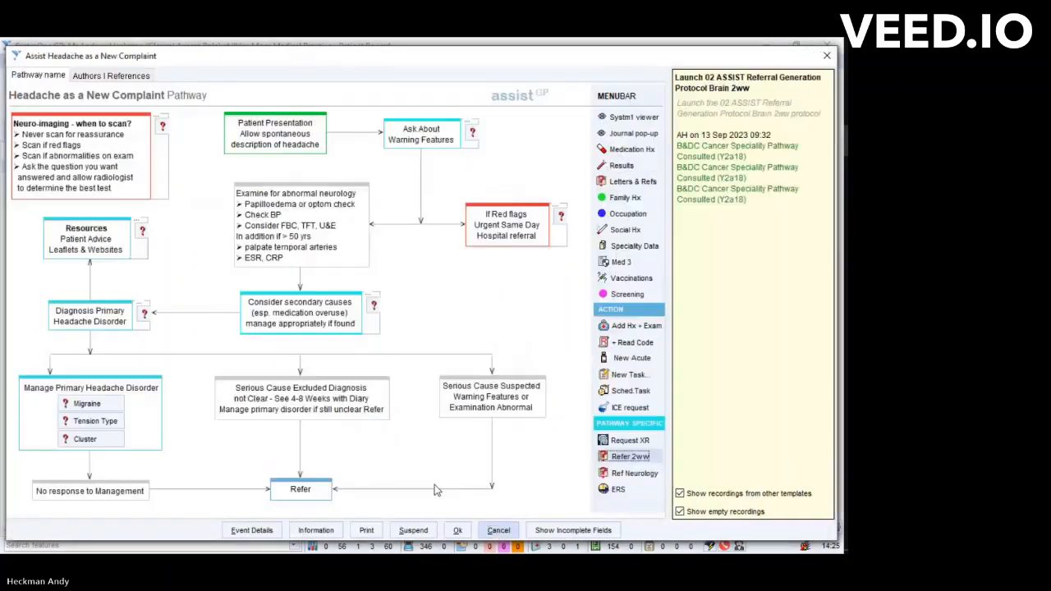
- Start a template-based neurology referral letter with the reason "reason here", letter text "your concerns" and Routine urgency
click(620, 474)
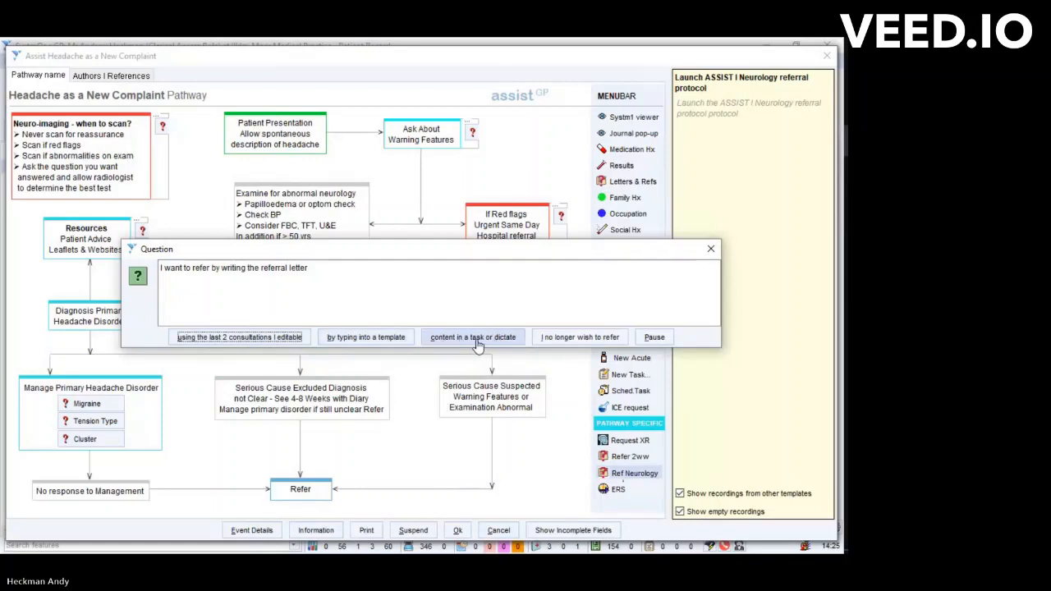
click(380, 344)
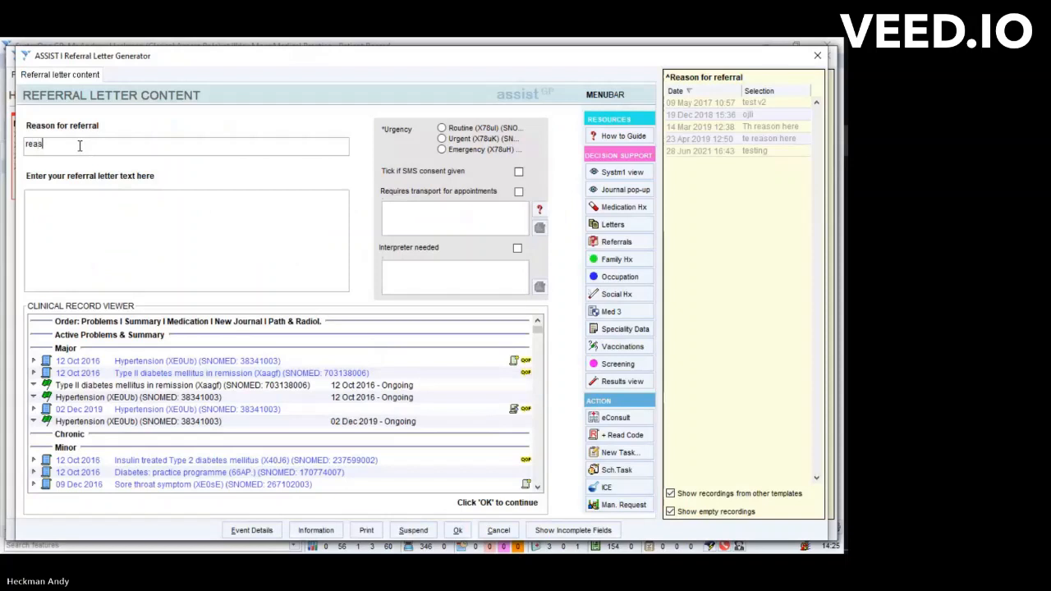
click(43, 197)
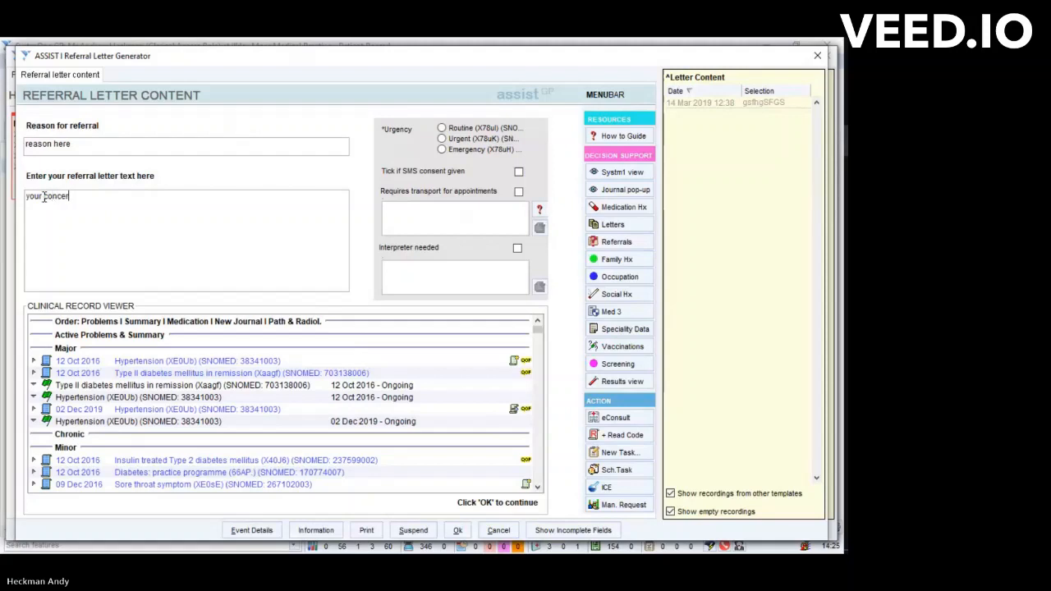
click(443, 129)
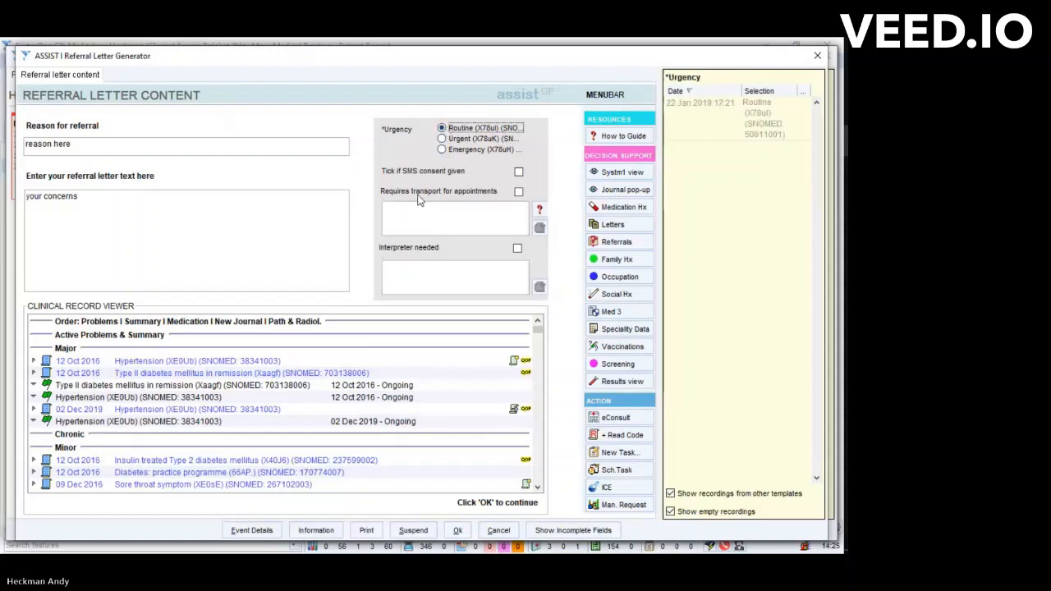
- Mark the referral as requiring transport for appointments and add the preset transport type SC
click(519, 192)
click(539, 227)
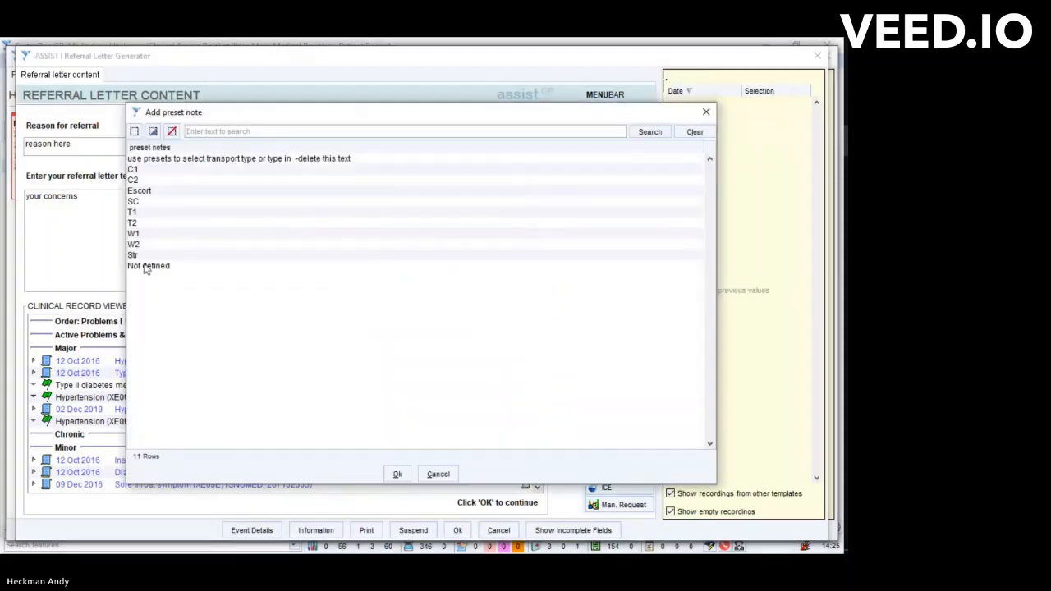
click(134, 202)
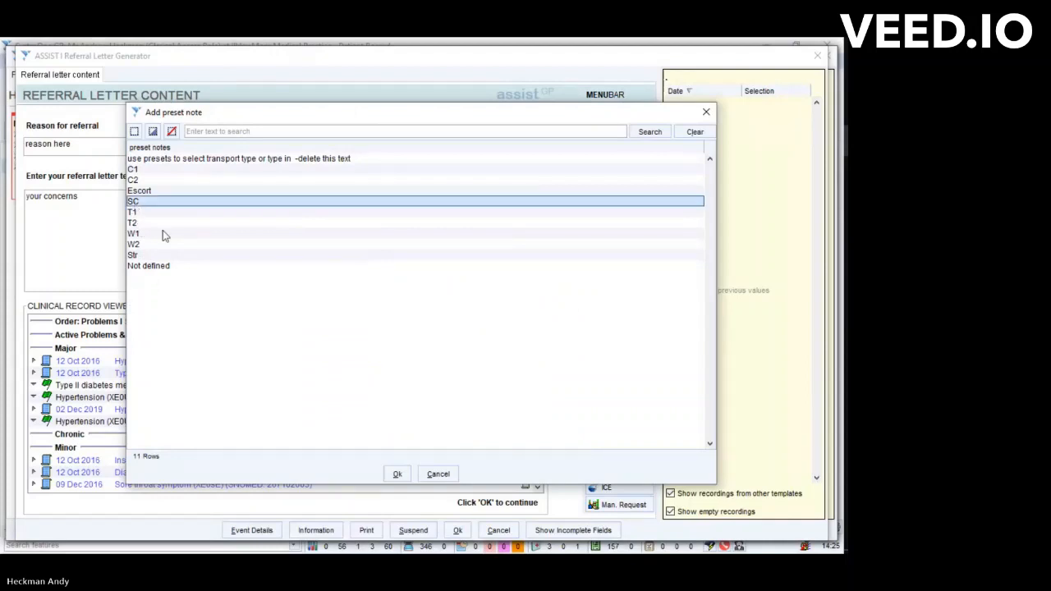
click(397, 473)
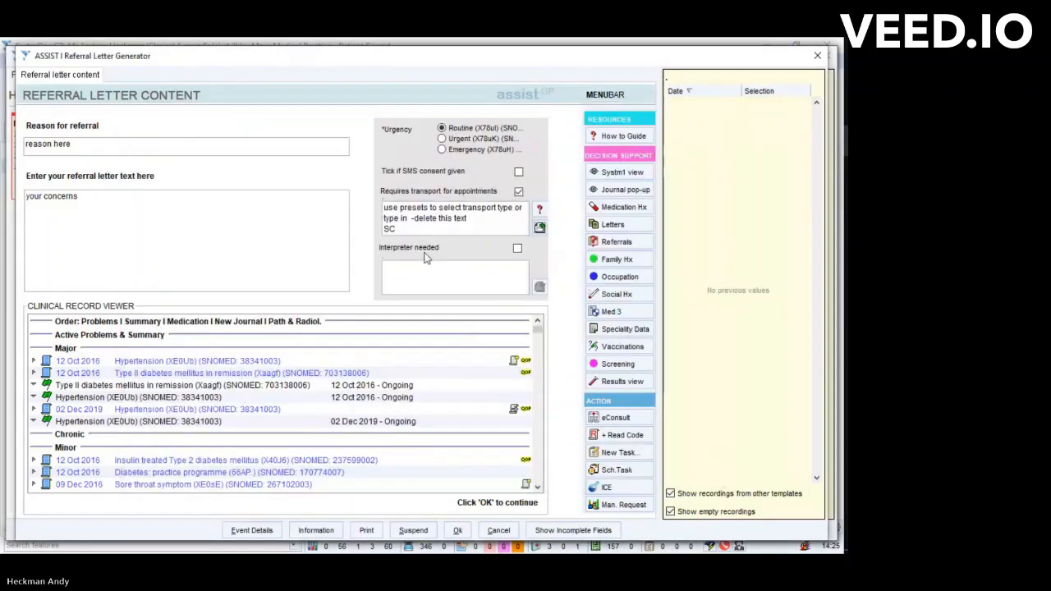
- Mark an interpreter as needed and replace the placeholder language text with the preset Polish
click(517, 248)
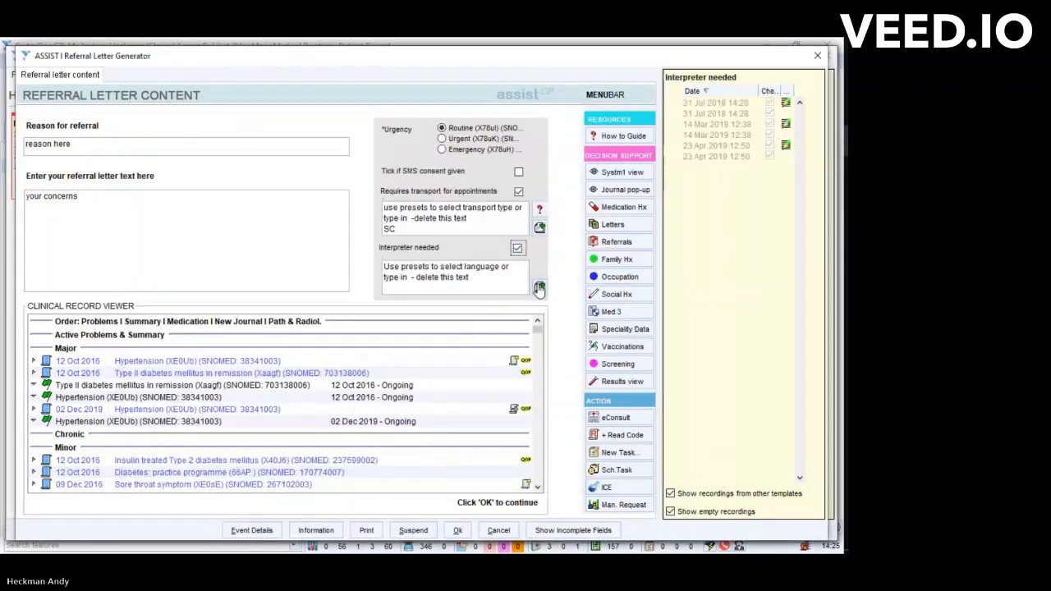
drag(496, 286, 367, 272)
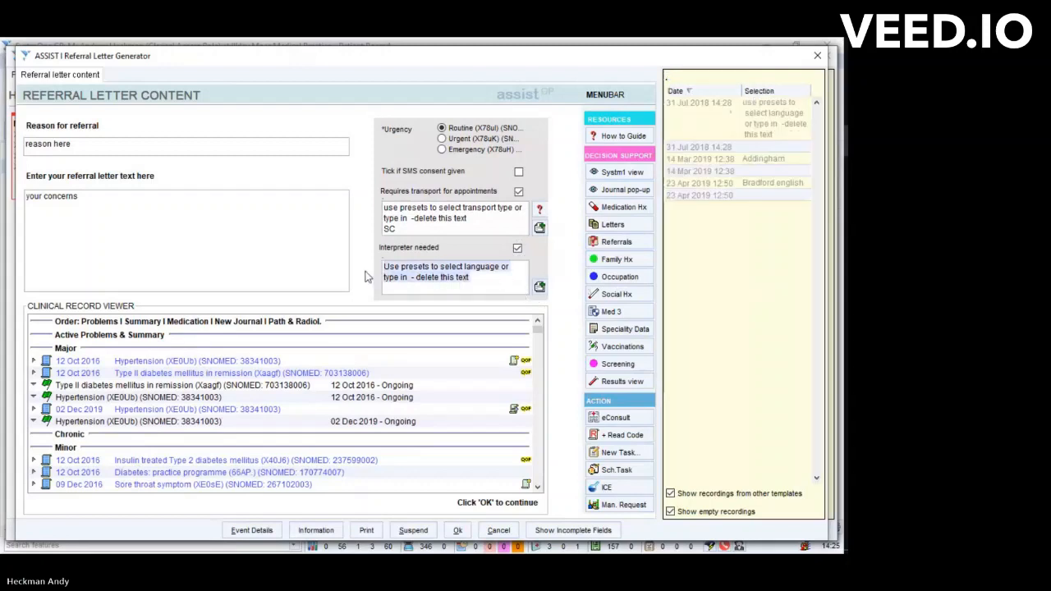
key(Delete)
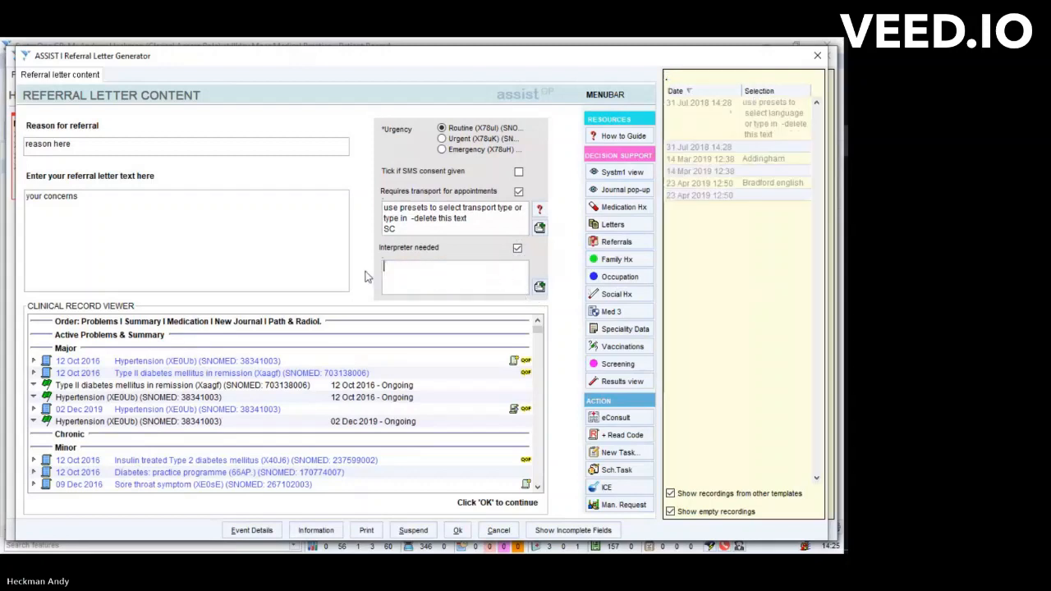
click(539, 289)
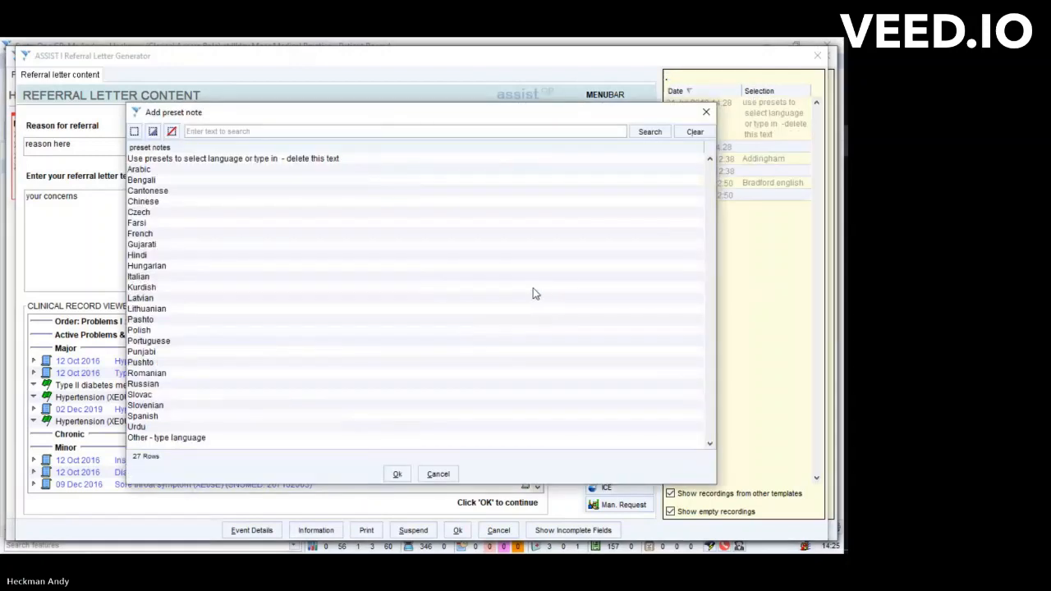
click(141, 330)
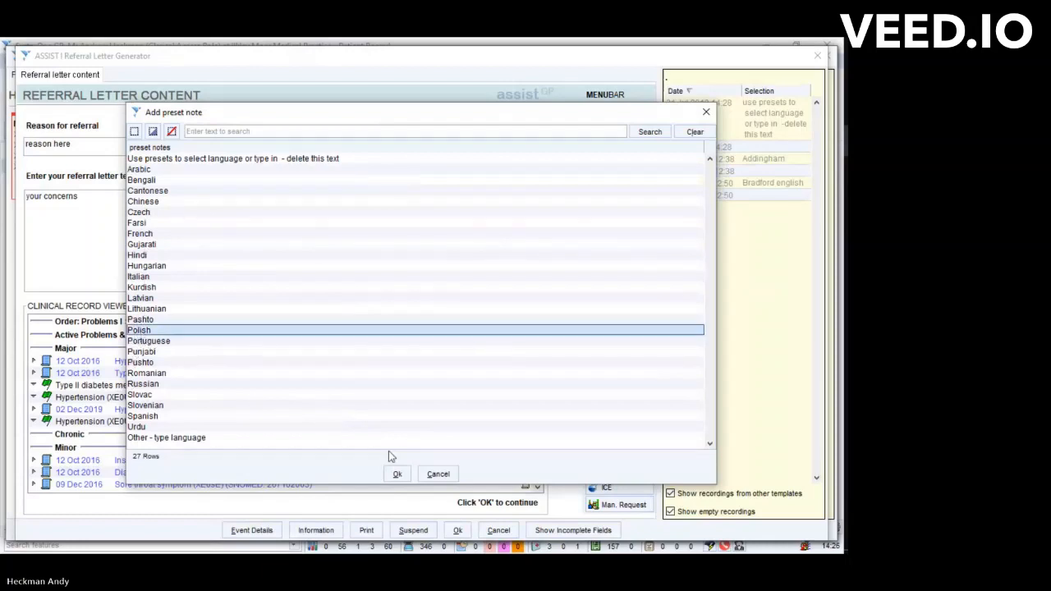
click(399, 476)
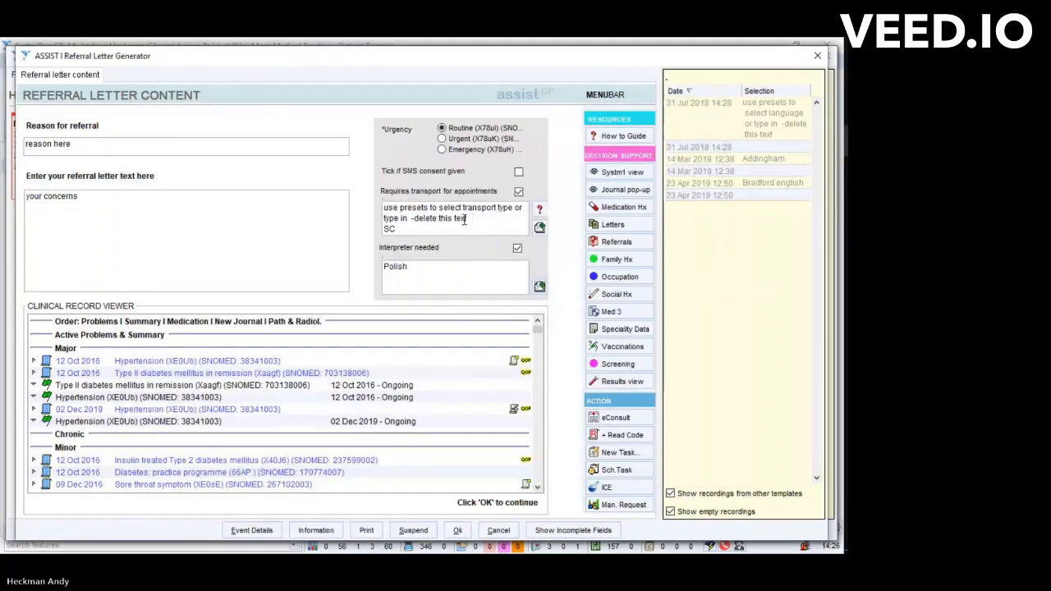
- Delete the placeholder text from the transport type, keeping SC, and accept the referral letter content
drag(468, 218, 383, 211)
key(Delete)
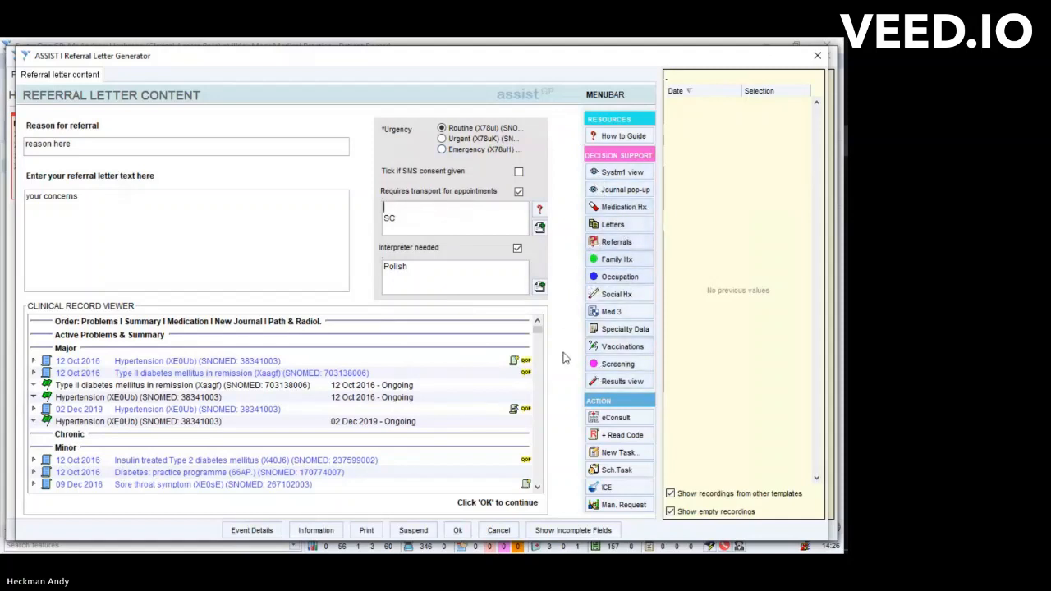
click(458, 531)
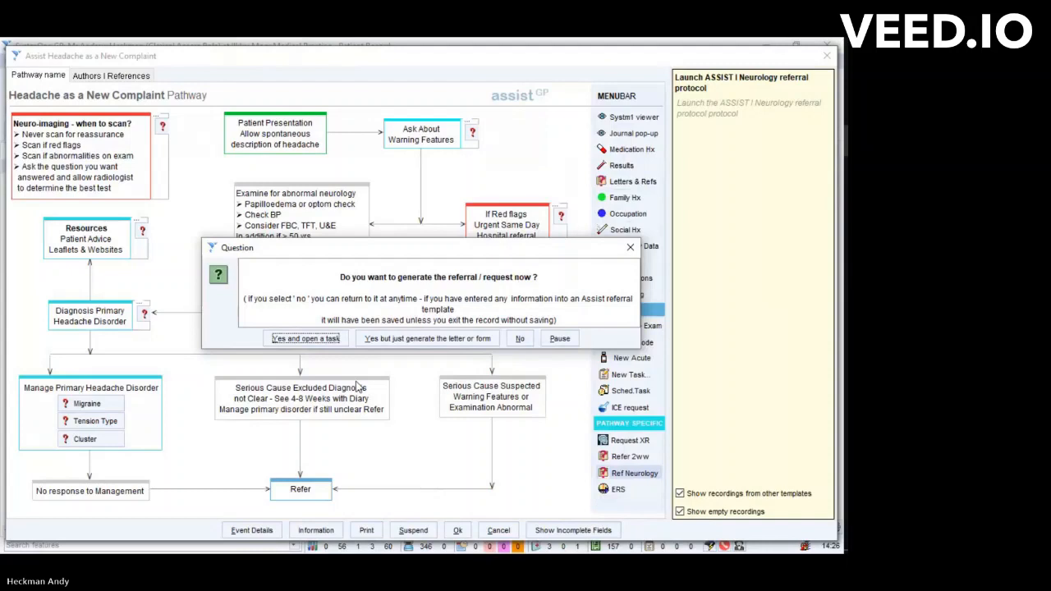
- Choose to generate the referral with a task and save the task with the text "please see new referral please action"
click(291, 343)
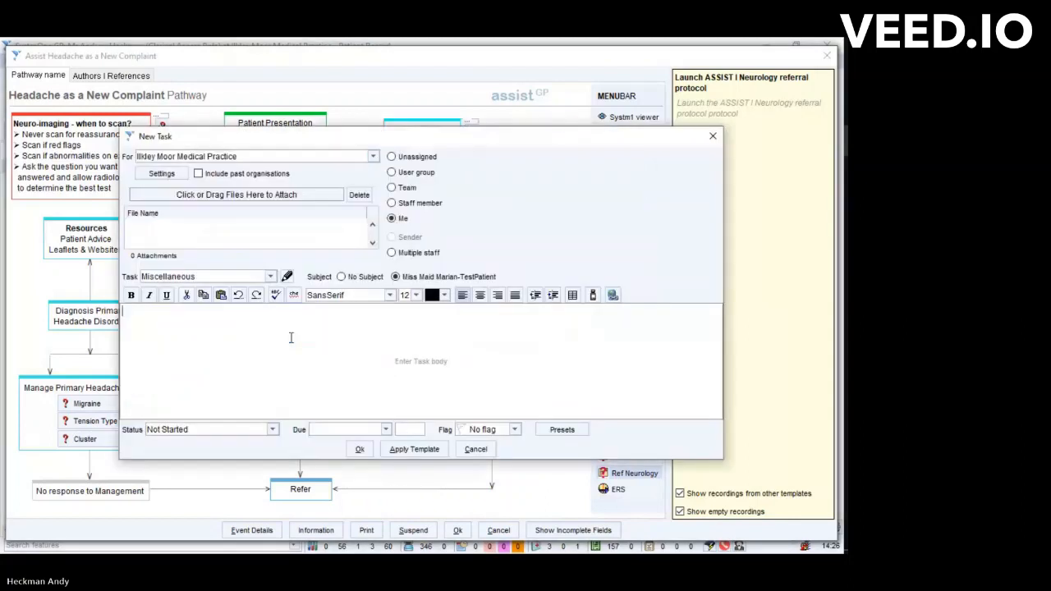
text(please see new referra)
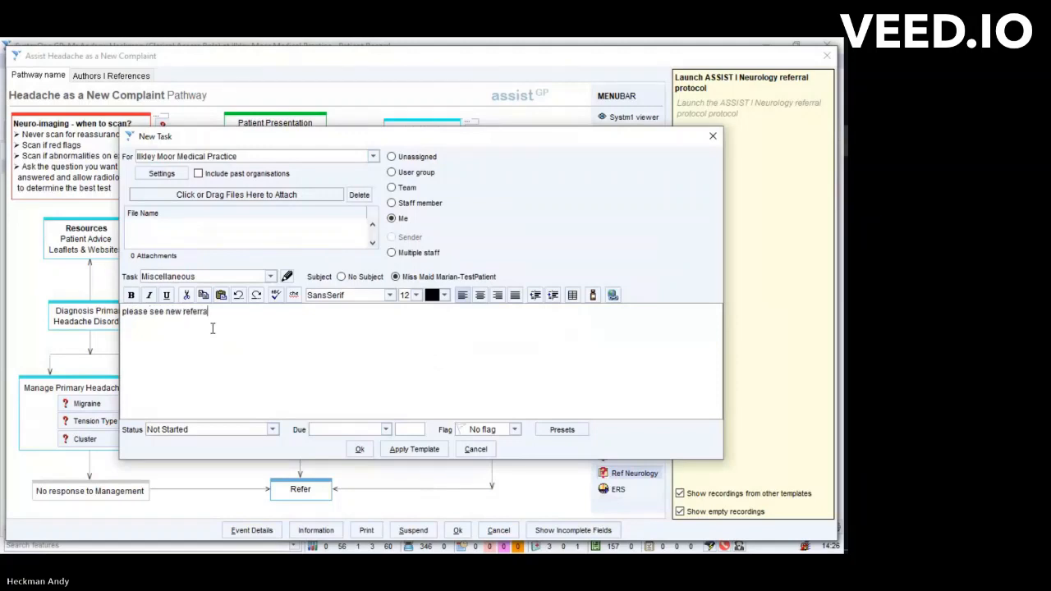
text(l please action)
click(359, 449)
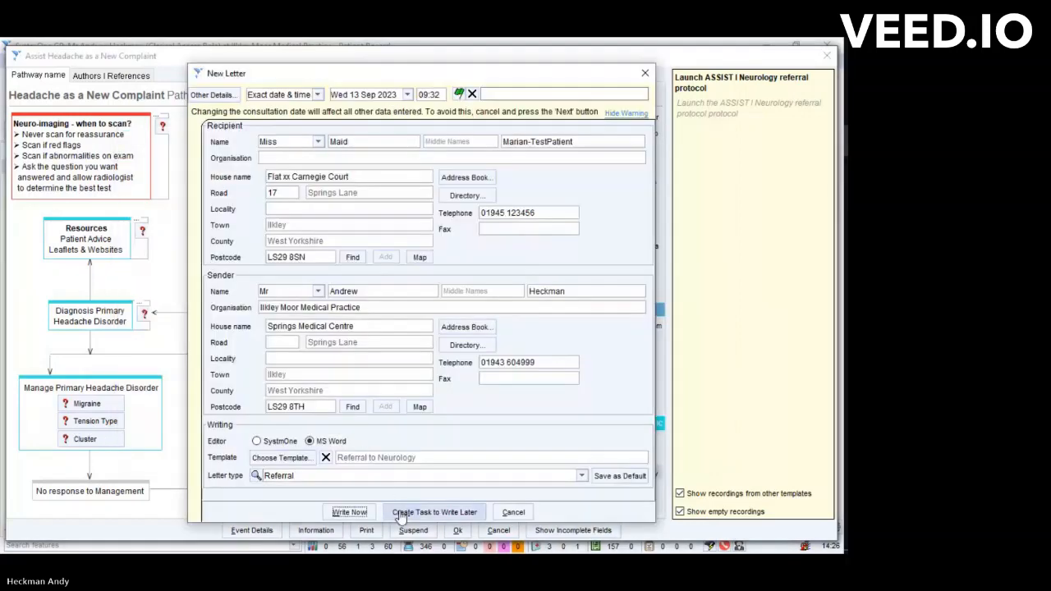
- Write the letter immediately in MS Word from the Referral to Neurology template and enlarge the document window
click(350, 512)
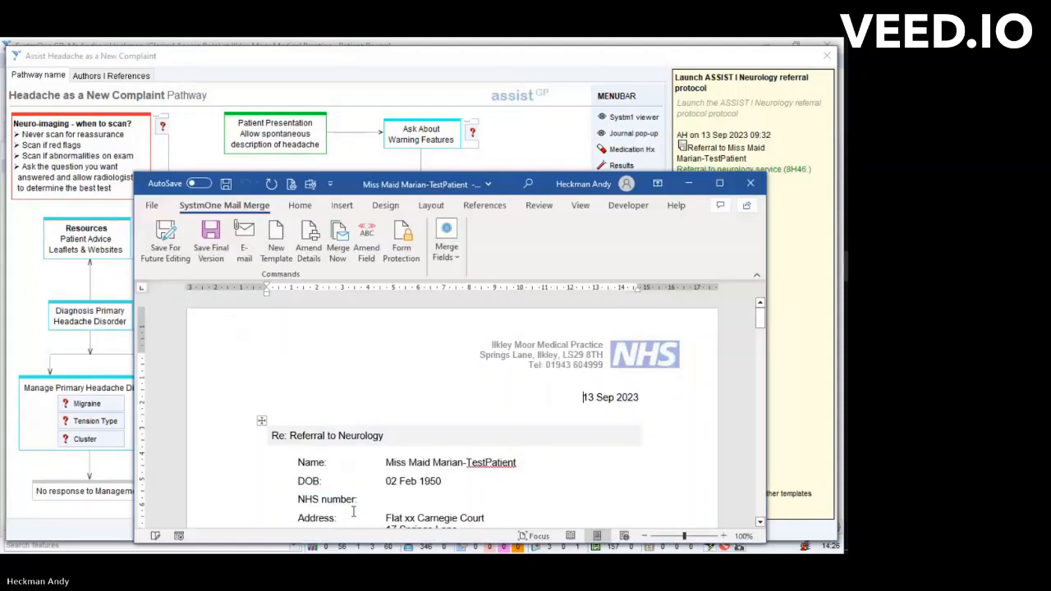
click(719, 183)
- Examine the merged letter's urgency, reason, concerns, template entries, patient and referrer details, medical history, medication, blood results and minimum data set
scroll(341, 298, down, 5)
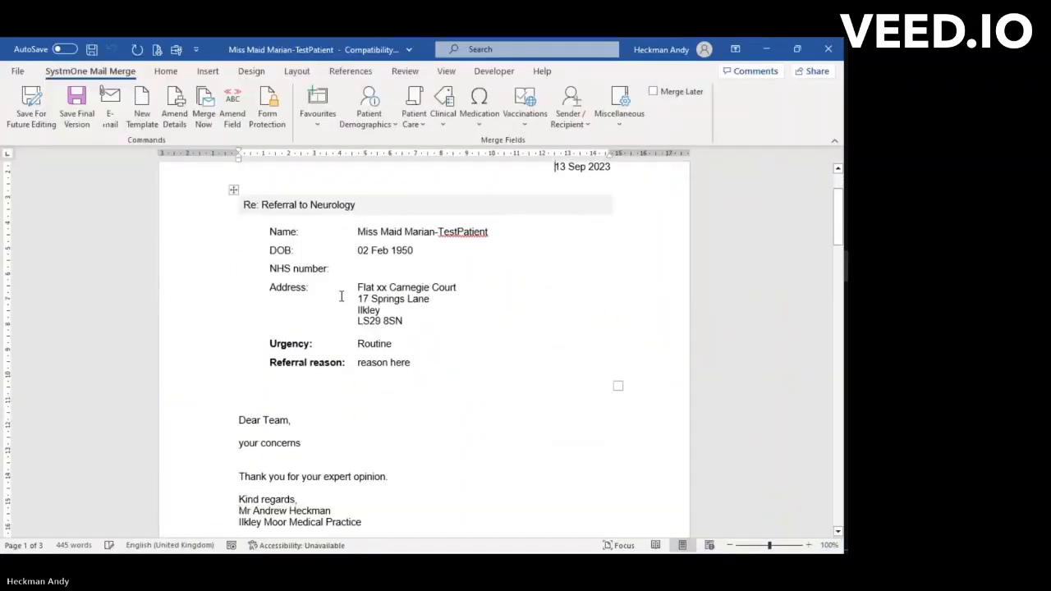
click(360, 234)
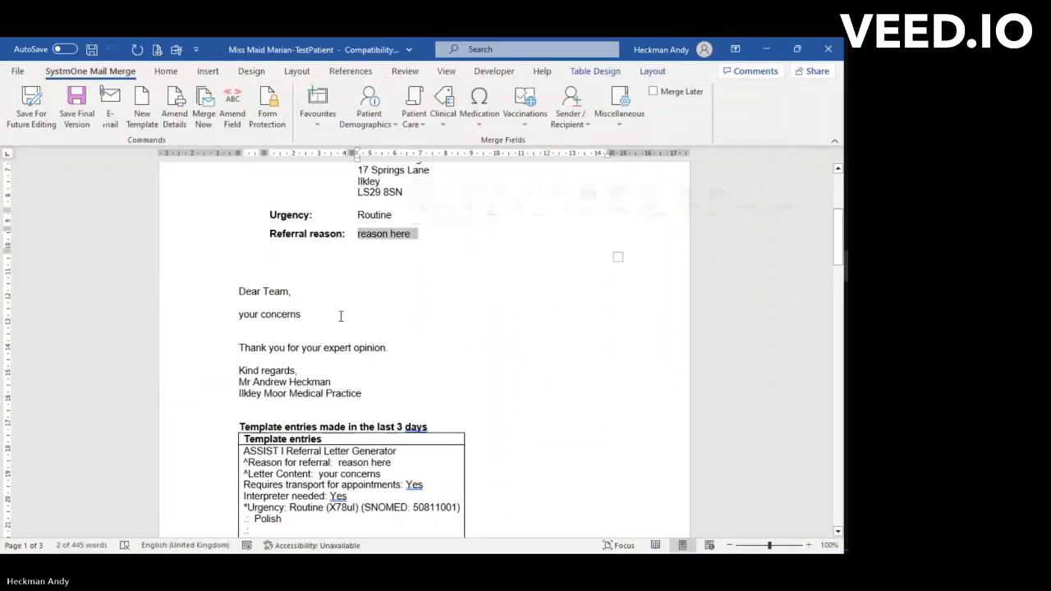
drag(254, 315, 311, 324)
scroll(309, 329, down, 3)
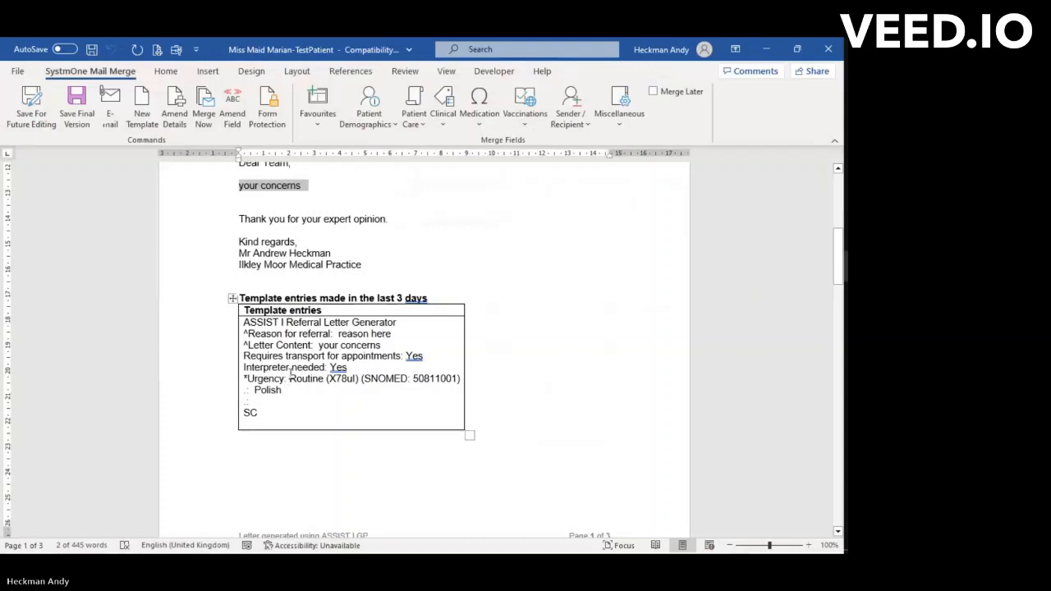
click(286, 390)
scroll(286, 389, down, 8)
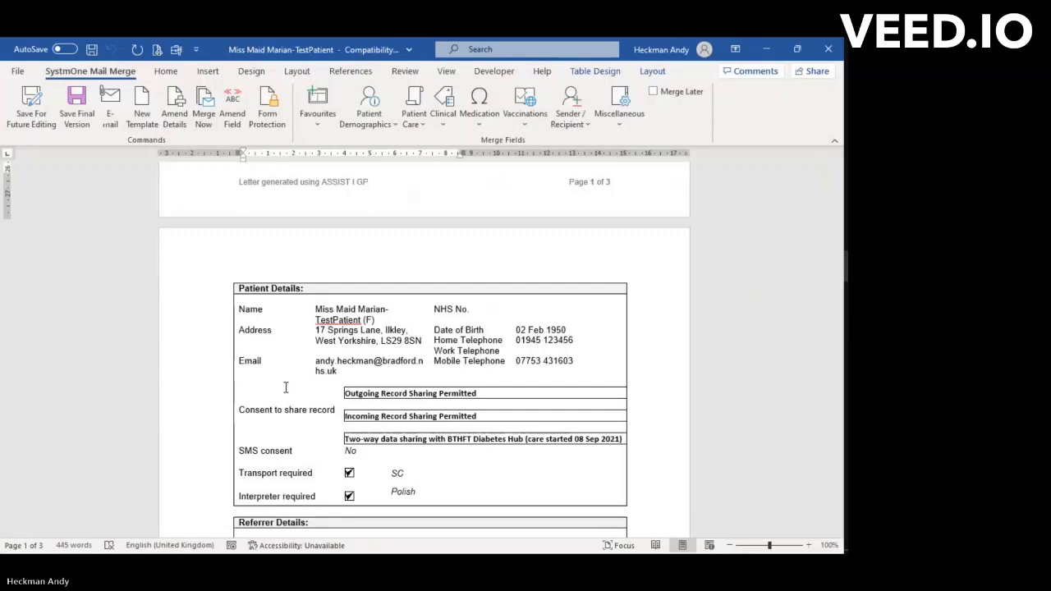
scroll(286, 388, down, 2)
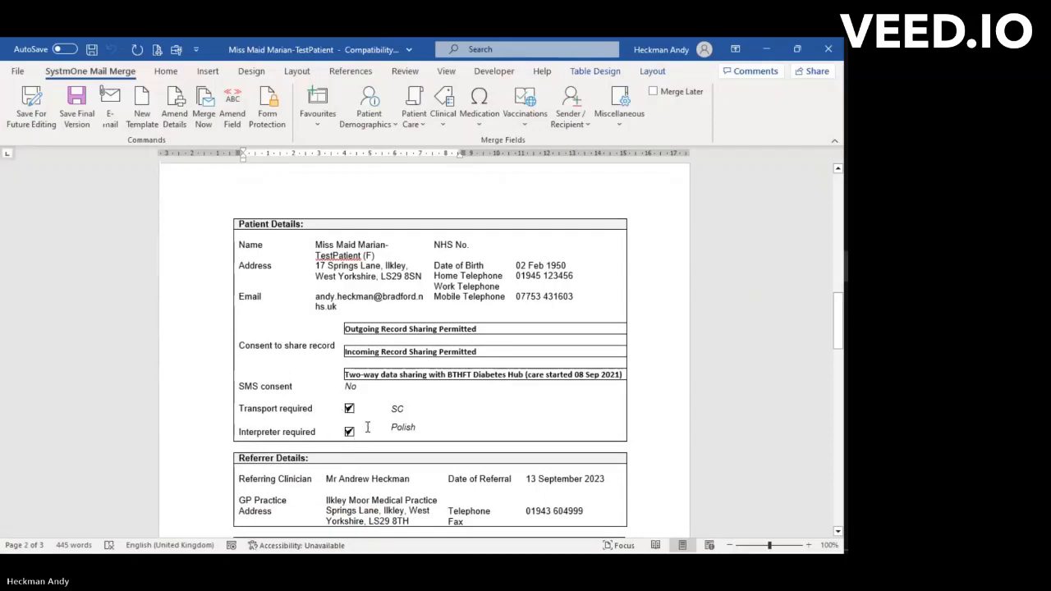
scroll(367, 426, down, 5)
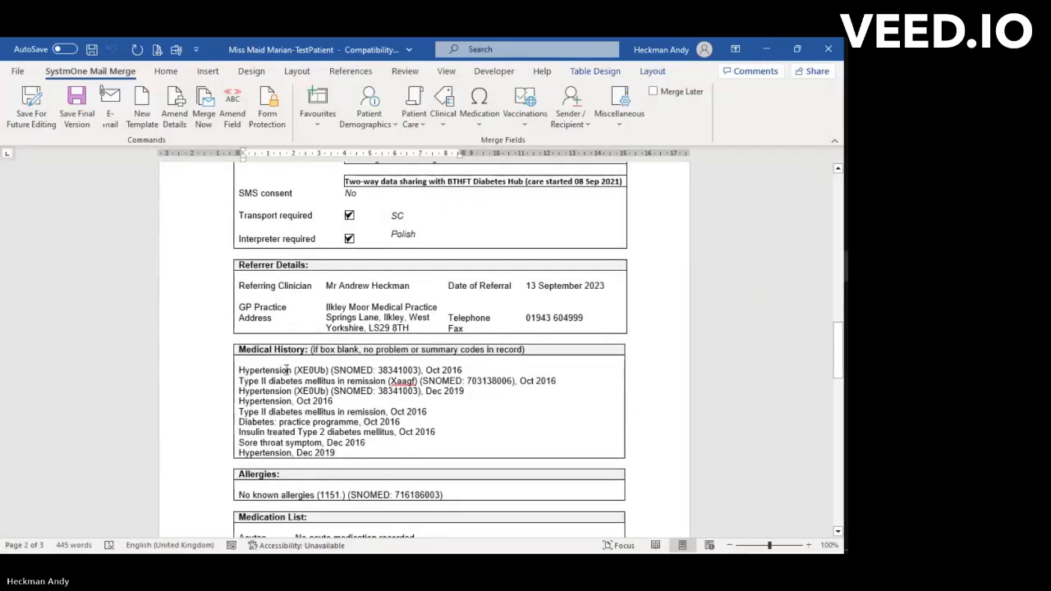
scroll(285, 367, down, 3)
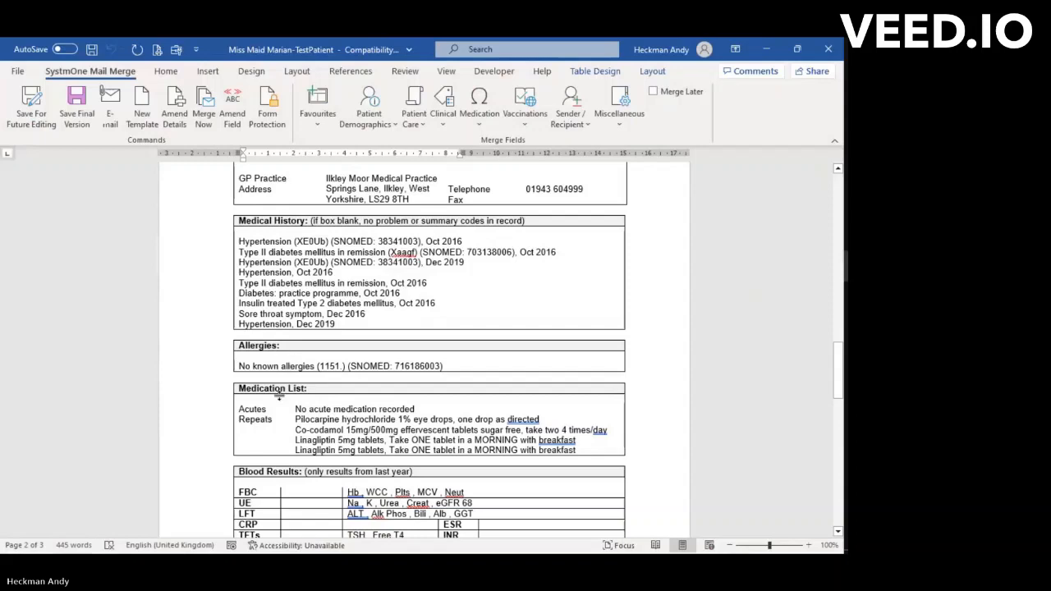
scroll(280, 398, down, 4)
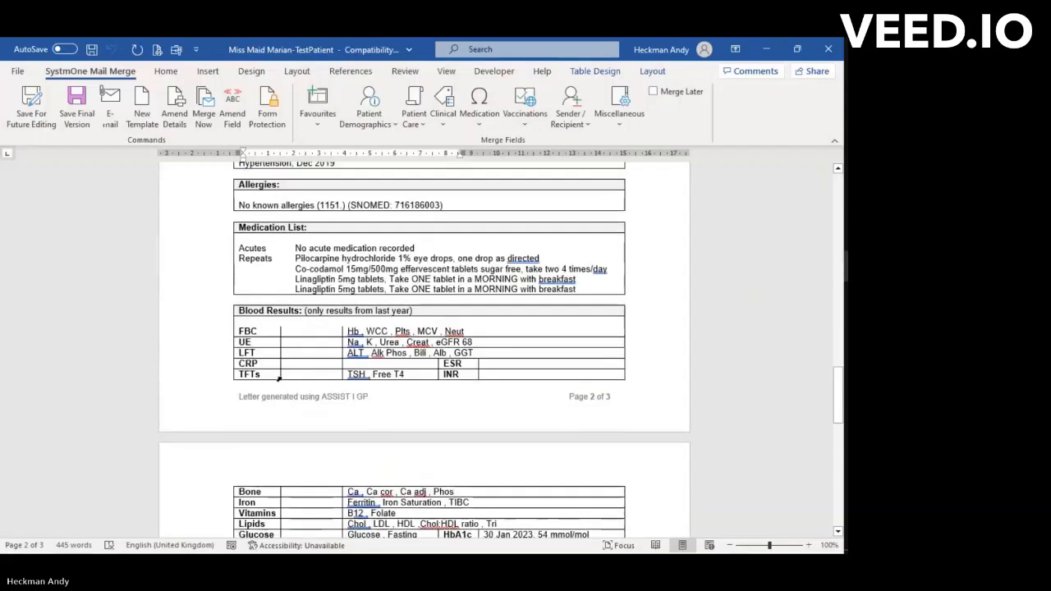
scroll(279, 379, down, 5)
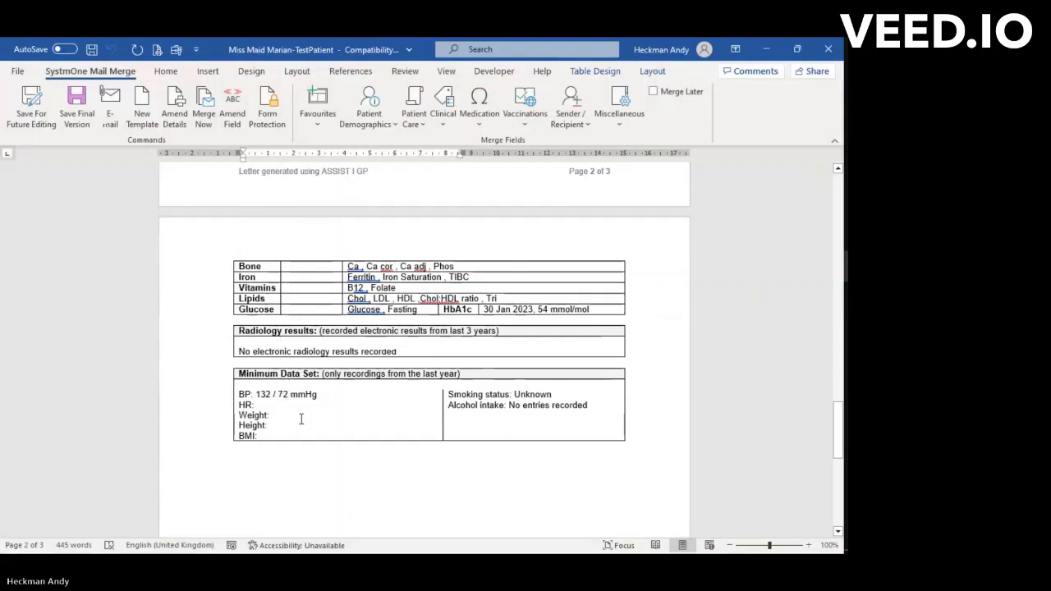
scroll(300, 416, down, 10)
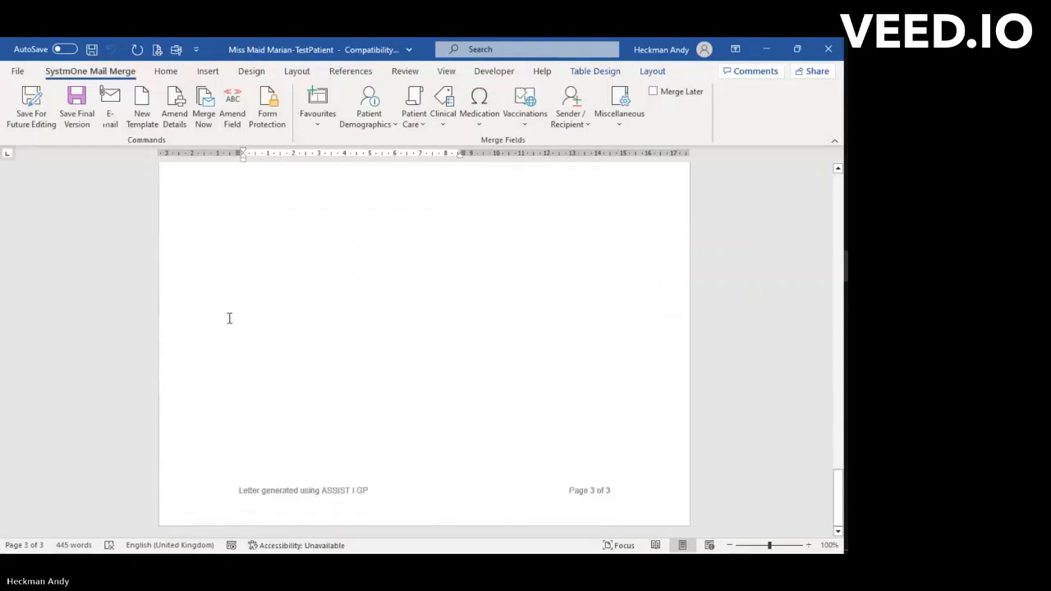
- Save the letter as the final version, then accept and close the headache pathway and the neurology screen
click(77, 115)
click(404, 339)
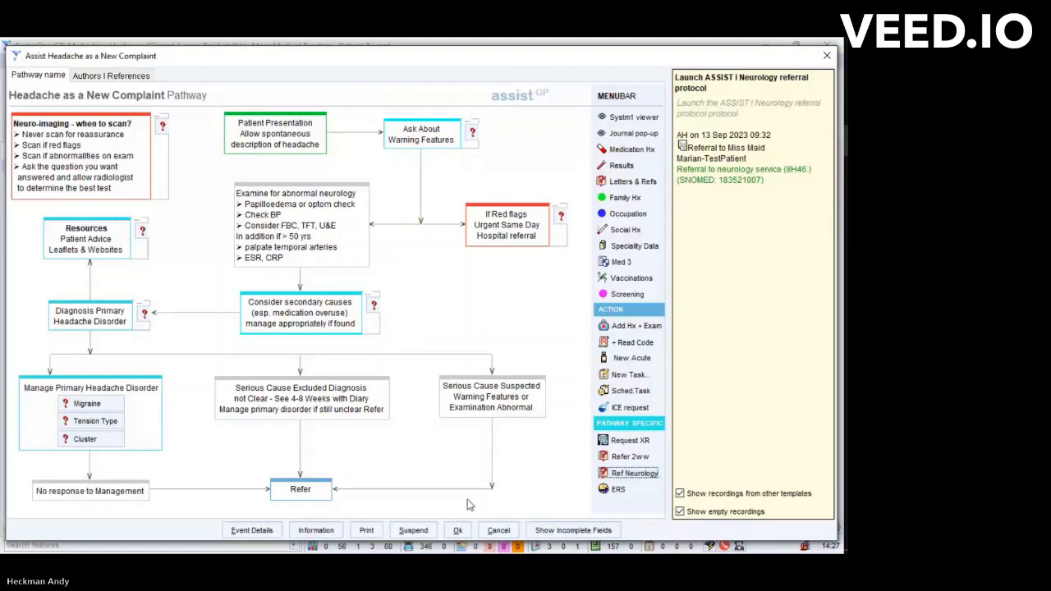
click(457, 531)
click(458, 531)
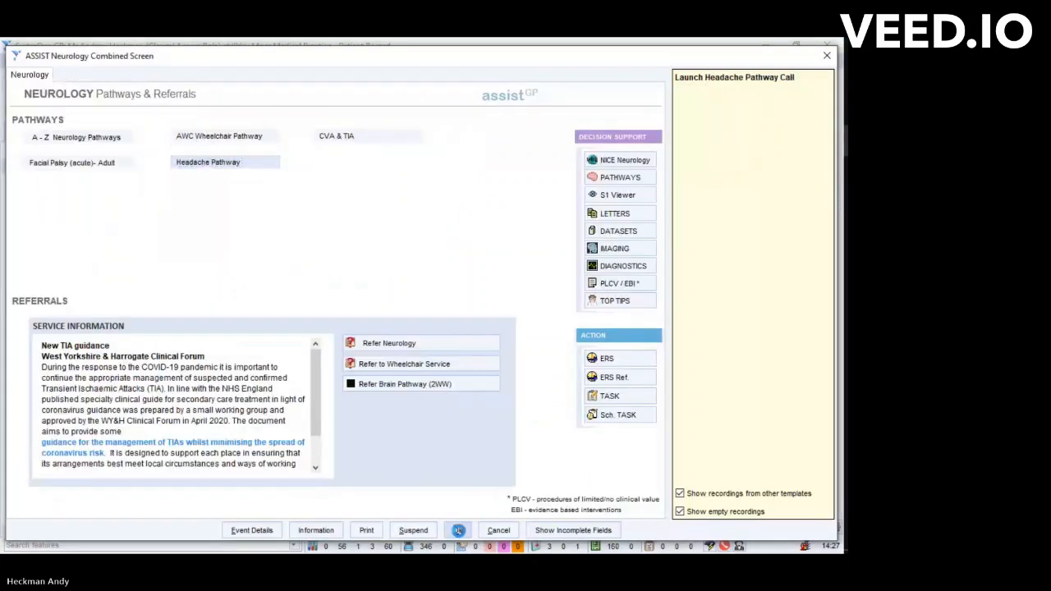